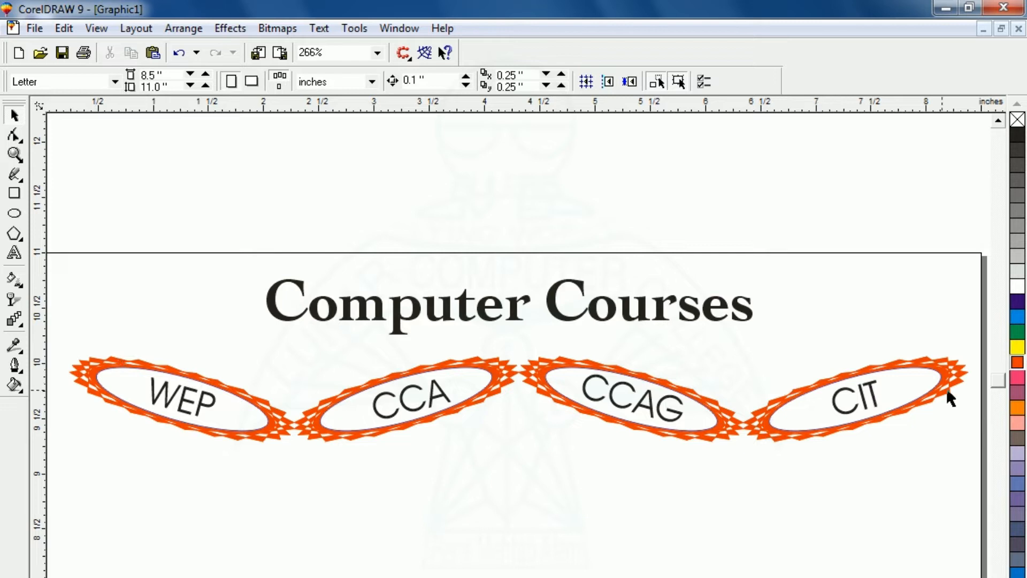
Zoom in to inspect the CCAG badge, then return to the full page view
{"action": "key", "text": "F2"}
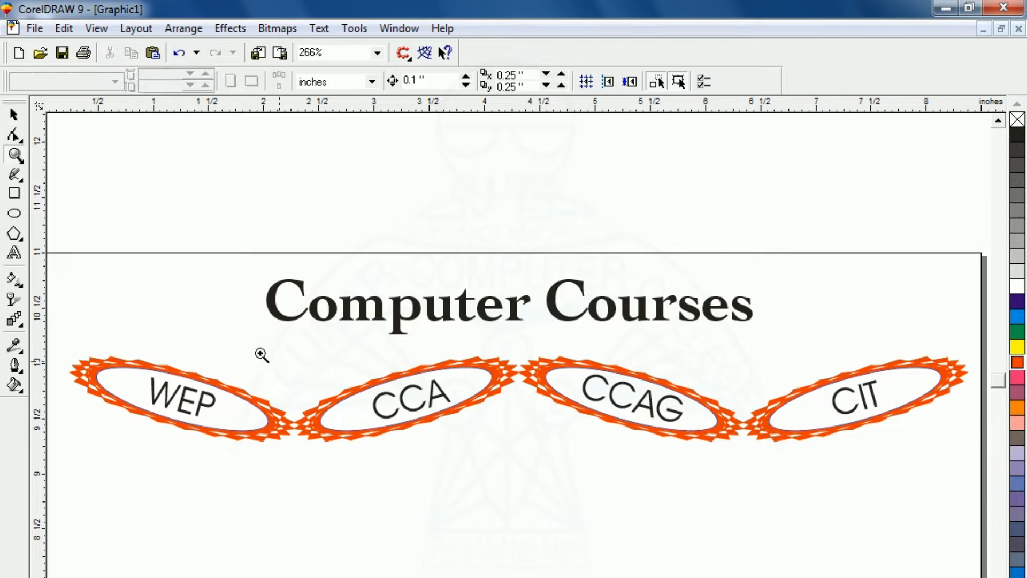
{"action": "left_click_drag", "start_coordinate": [511, 323], "coordinate": [778, 476]}
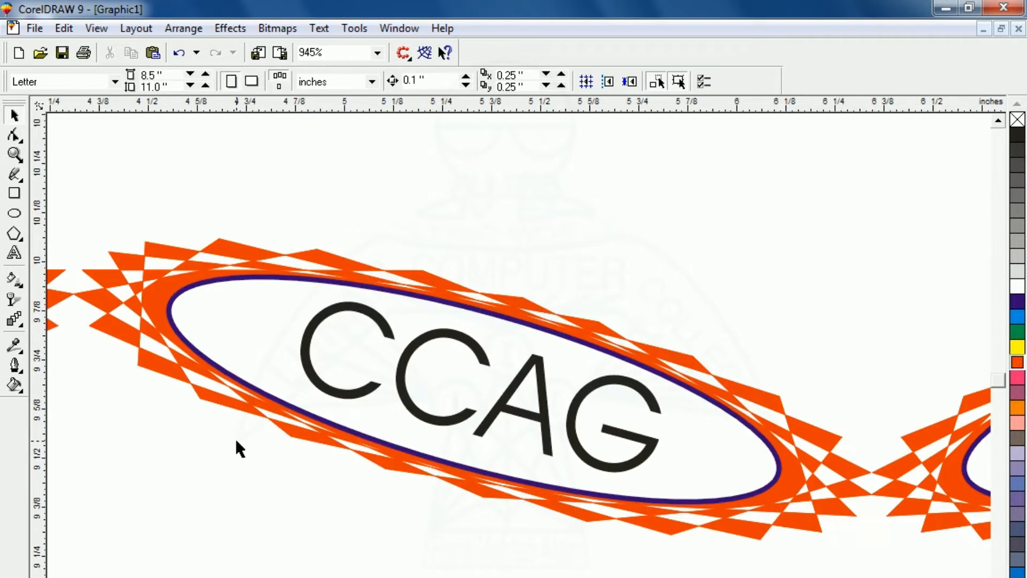
{"action": "key", "text": "F3"}
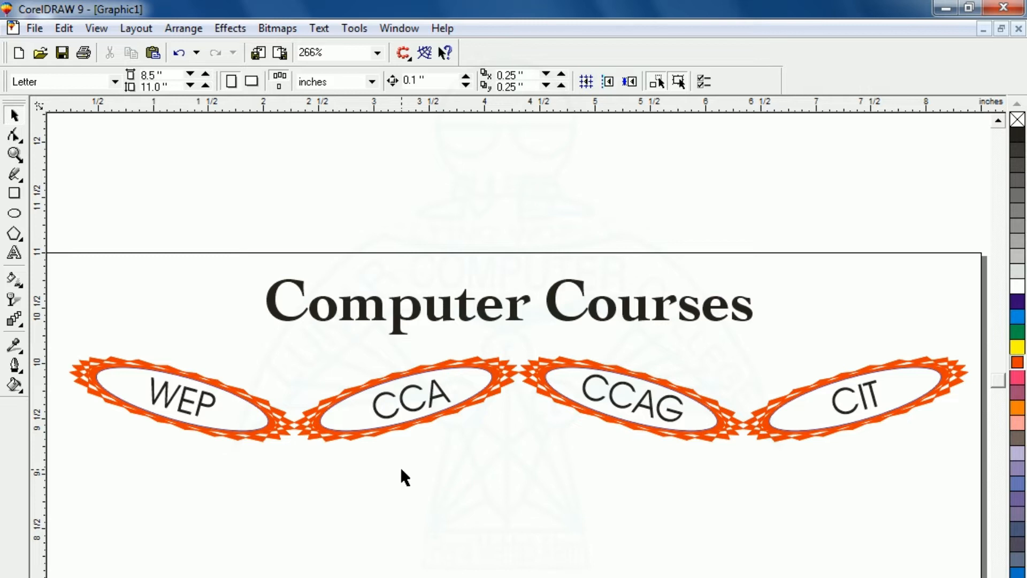
{"action": "key", "text": "F2"}
{"action": "left_click_drag", "start_coordinate": [518, 327], "coordinate": [756, 470]}
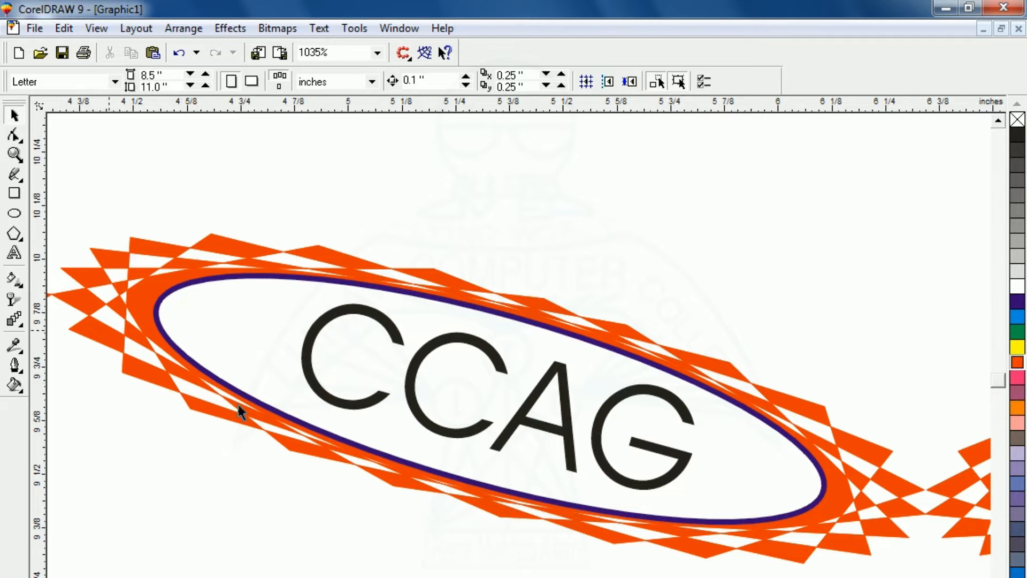
{"action": "key", "text": "F3"}
{"action": "key", "text": "F3"}
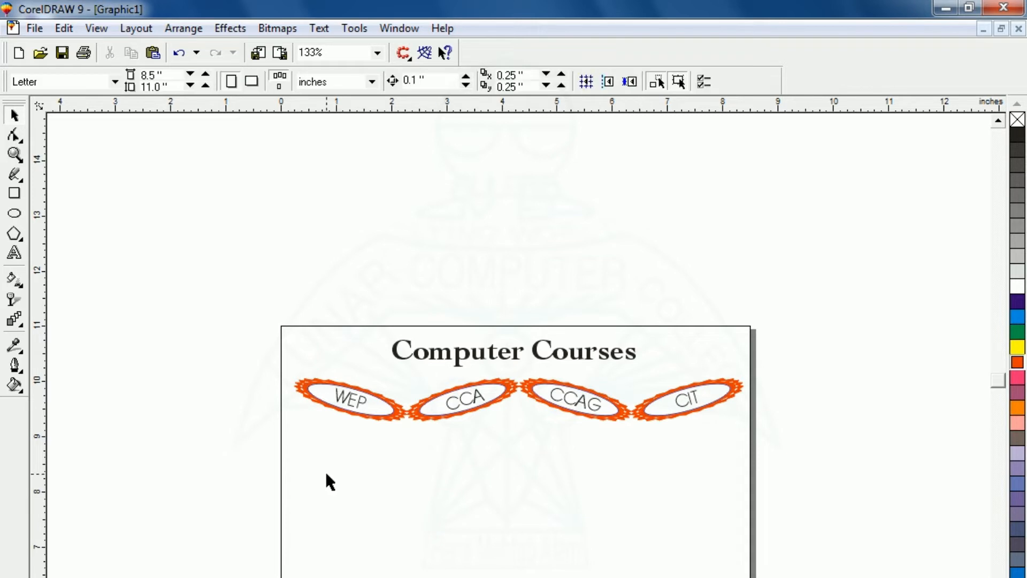
Draw a pentagon about 0.868" by 0.825" below the badge row
{"action": "left_click", "coordinate": [14, 234]}
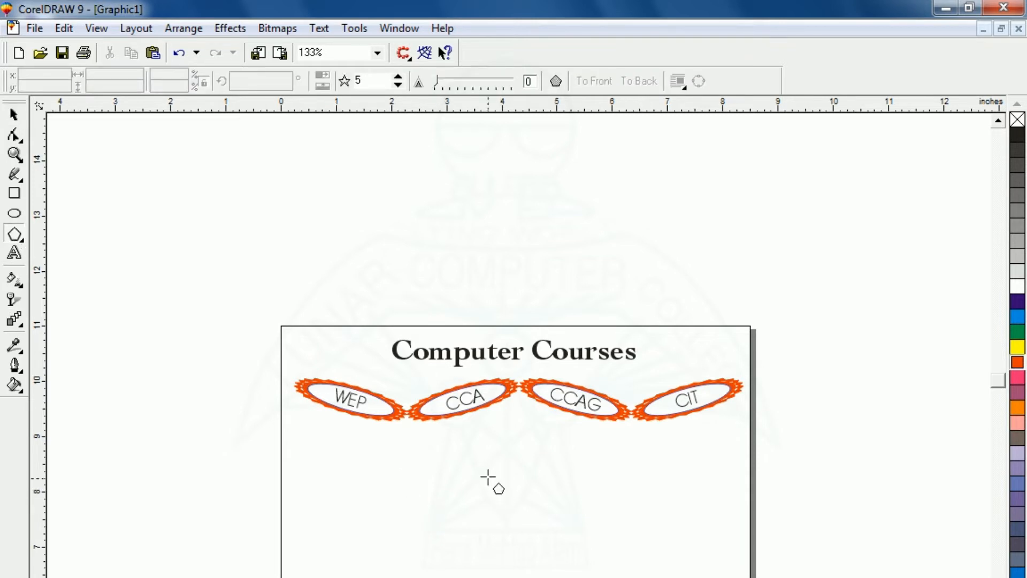
{"action": "left_click_drag", "start_coordinate": [487, 474], "coordinate": [551, 571]}
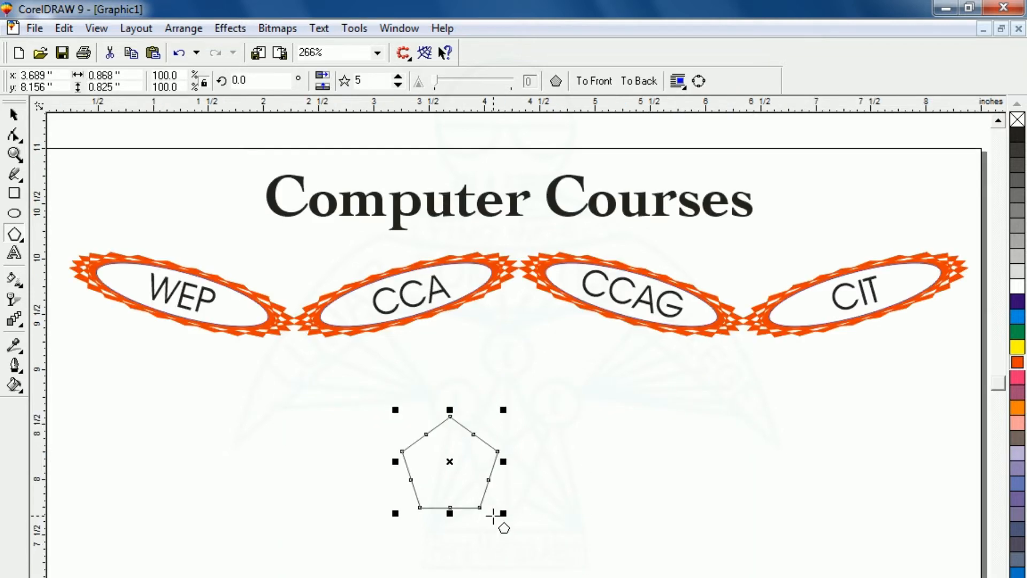
{"action": "key", "text": "shift+F2"}
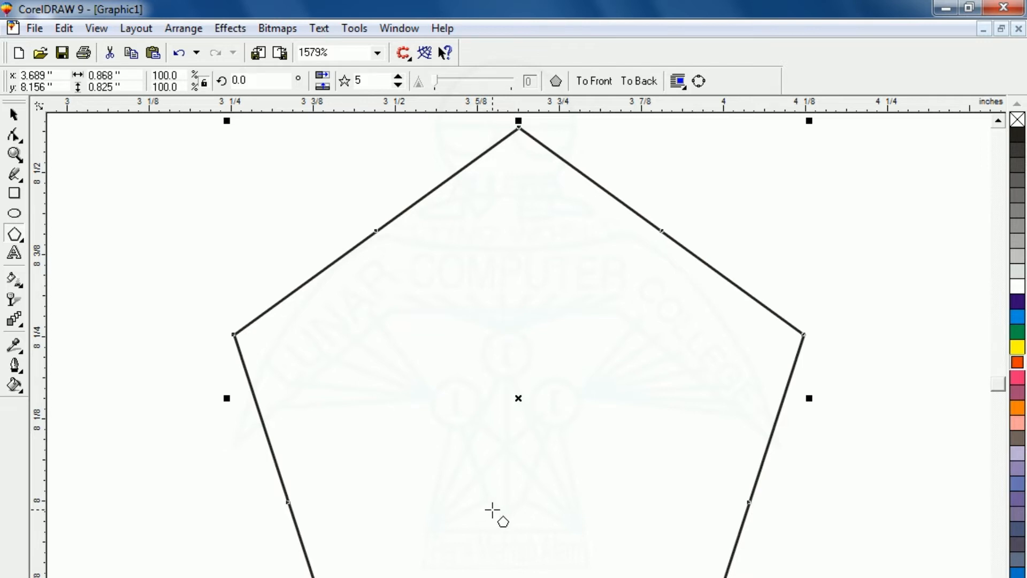
{"action": "key", "text": "F3"}
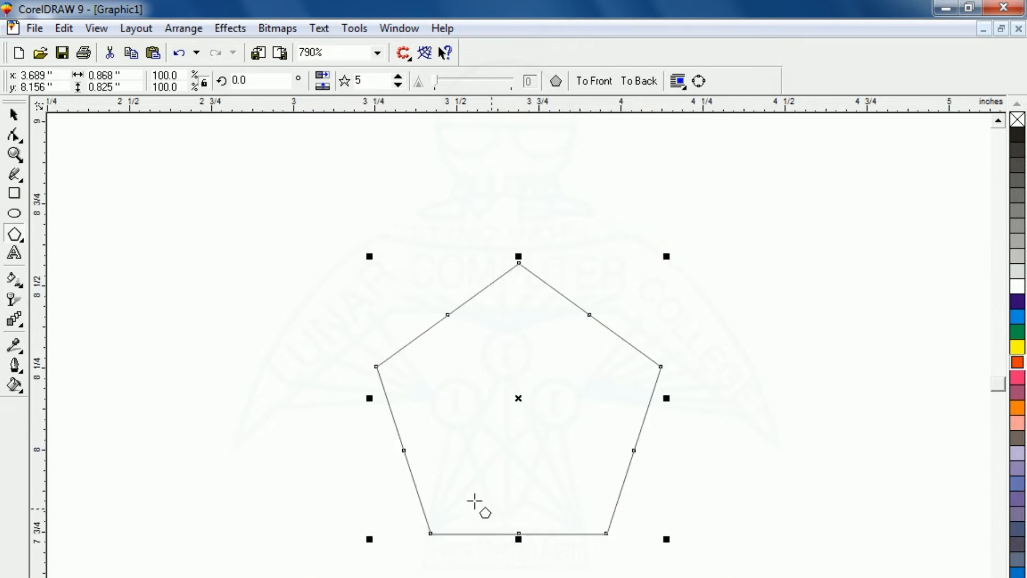
Select the pentagon and put it into rotation mode with rotate handles showing
{"action": "left_click", "coordinate": [15, 117]}
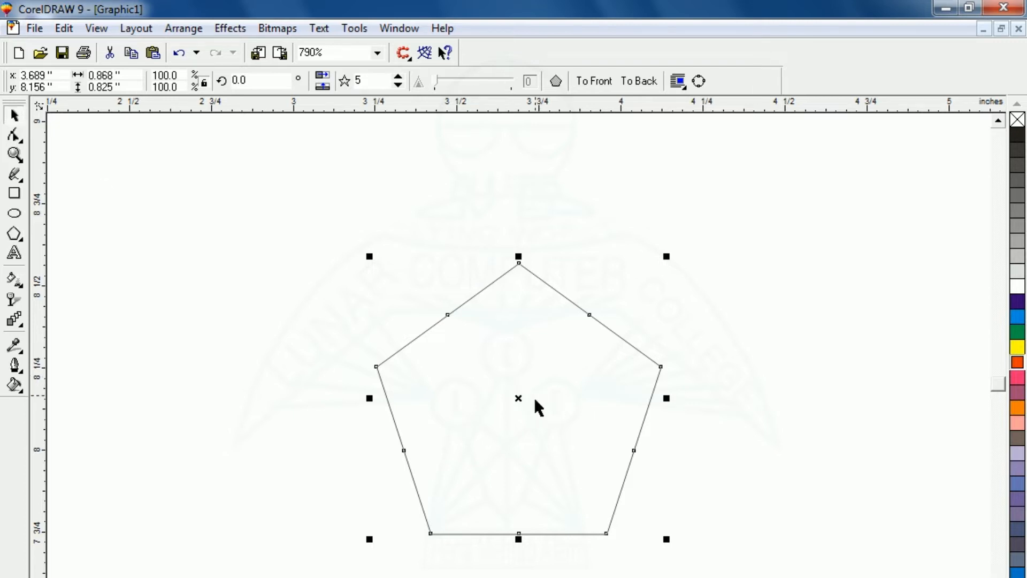
{"action": "left_click", "coordinate": [520, 398]}
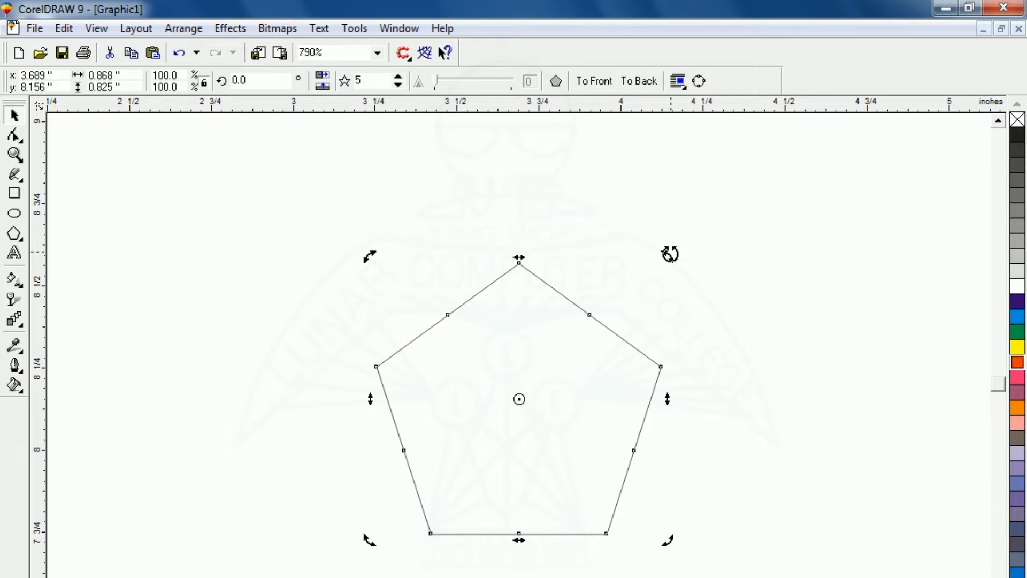
{"action": "left_click", "coordinate": [687, 269]}
{"action": "left_click", "coordinate": [556, 340]}
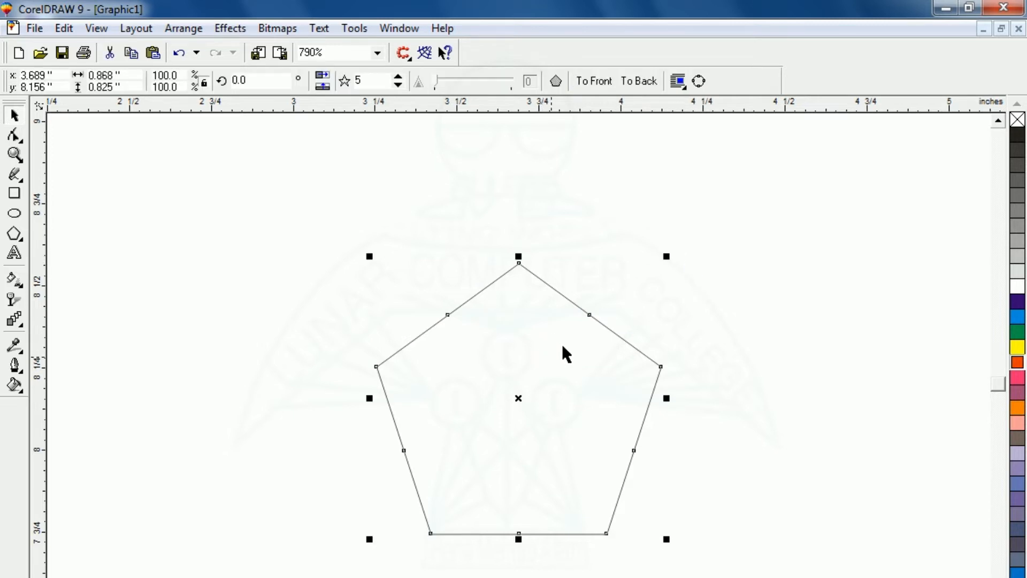
{"action": "left_click", "coordinate": [522, 398]}
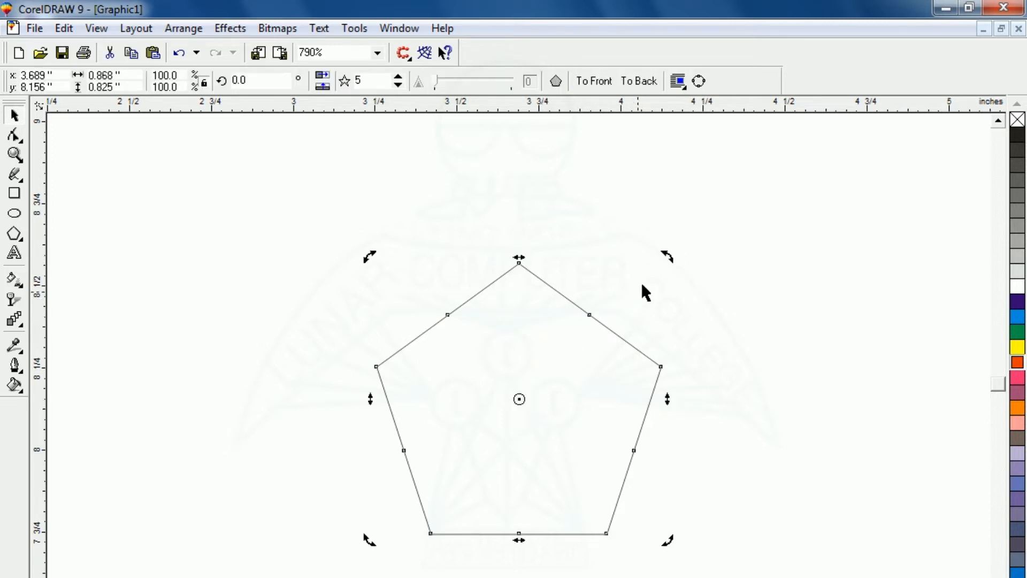
Make rotated copies of the pentagon, each turned a further 15°, using Ctrl+R repeats
{"action": "left_click_drag", "start_coordinate": [665, 260], "coordinate": [703, 305]}
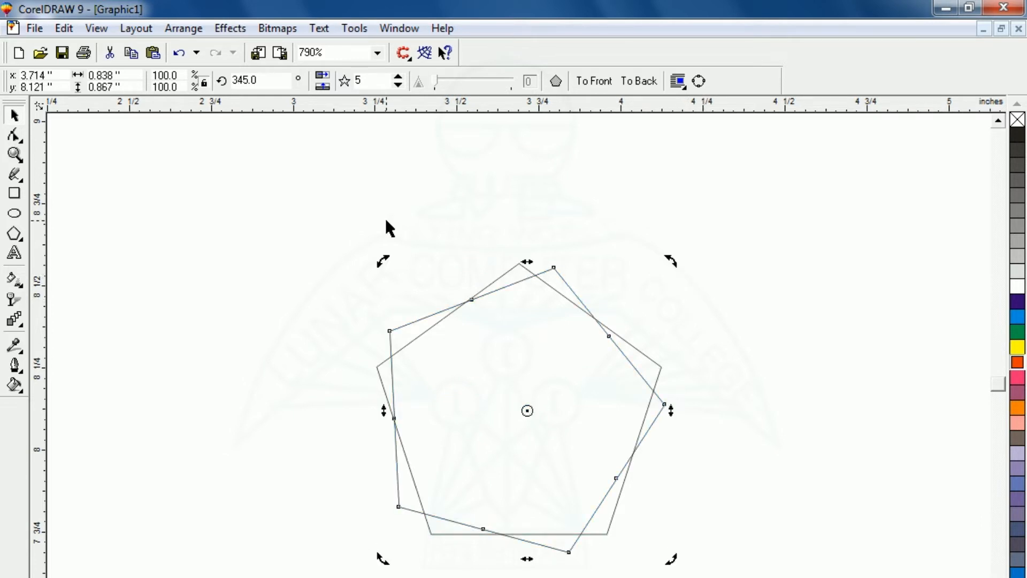
{"action": "key", "text": "ctrl+r"}
{"action": "key", "text": "ctrl+r"}
{"action": "key", "text": "ctrl+r"}
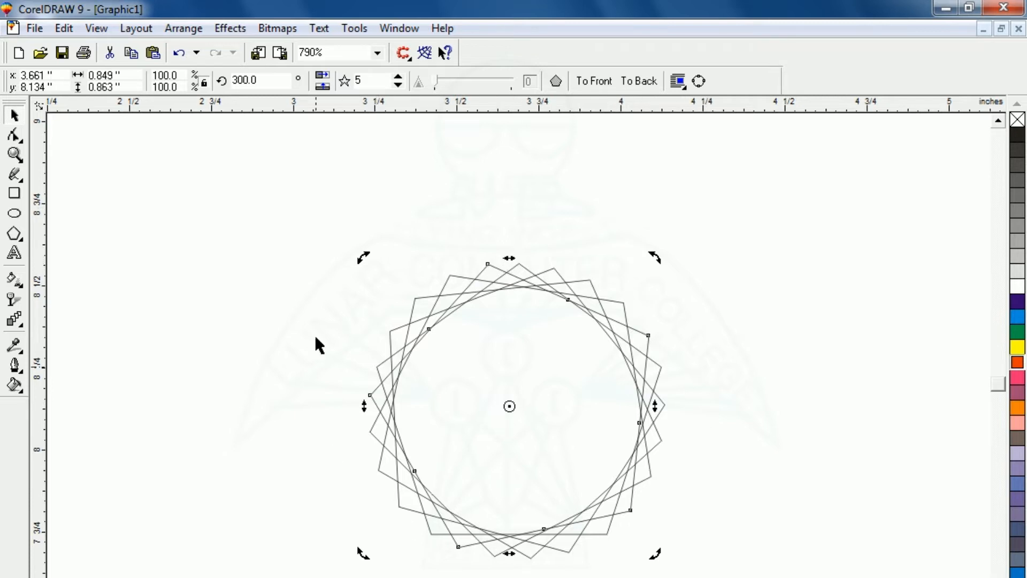
{"action": "left_click", "coordinate": [243, 296]}
Marquee-select all the overlapping pentagons together
{"action": "left_click", "coordinate": [239, 287]}
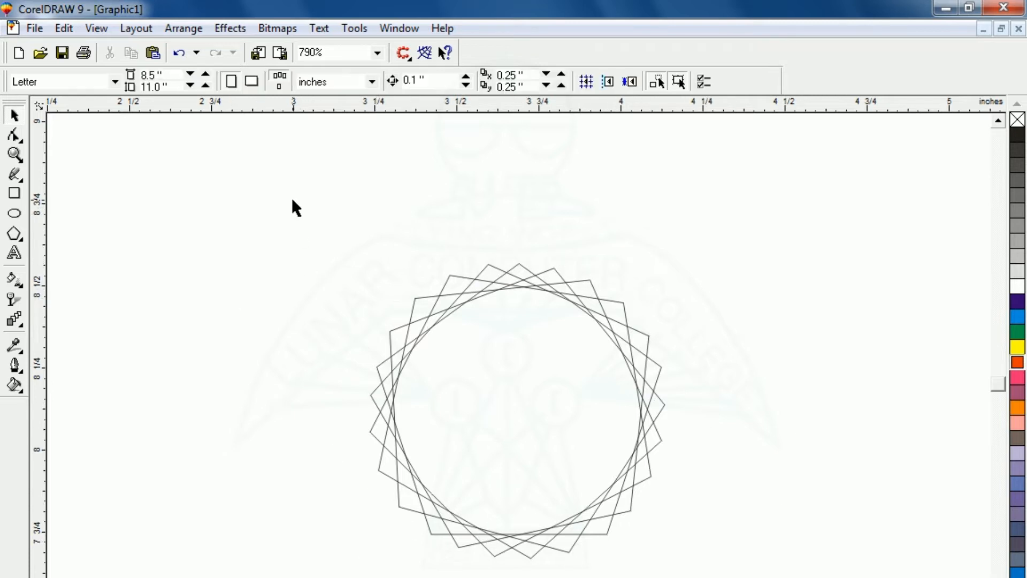
{"action": "left_click", "coordinate": [389, 404]}
{"action": "left_click_drag", "start_coordinate": [290, 172], "coordinate": [757, 576]}
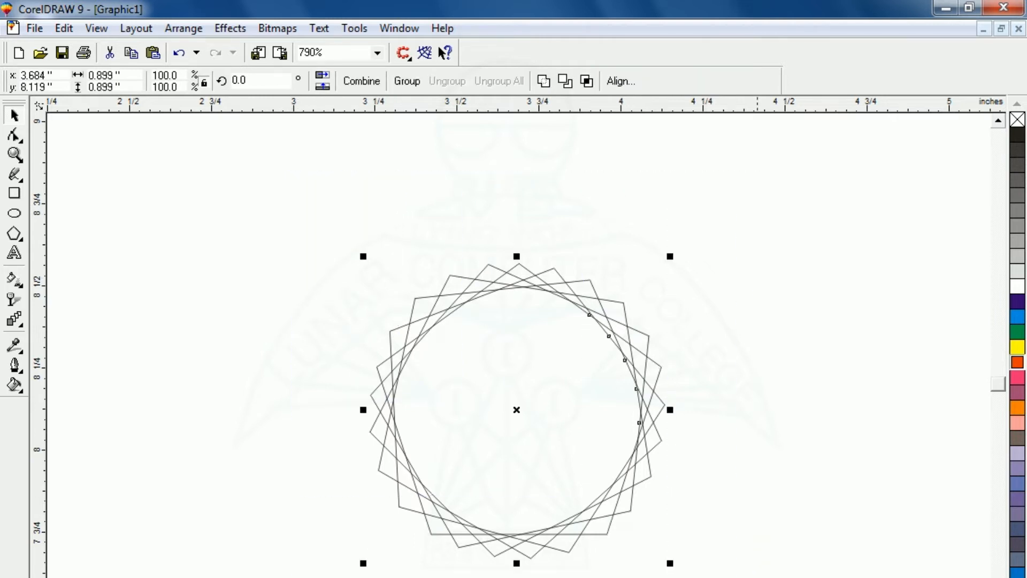
Fill the pentagons orange-red, remove their outlines and combine them into one jagged star
{"action": "left_click", "coordinate": [1017, 363]}
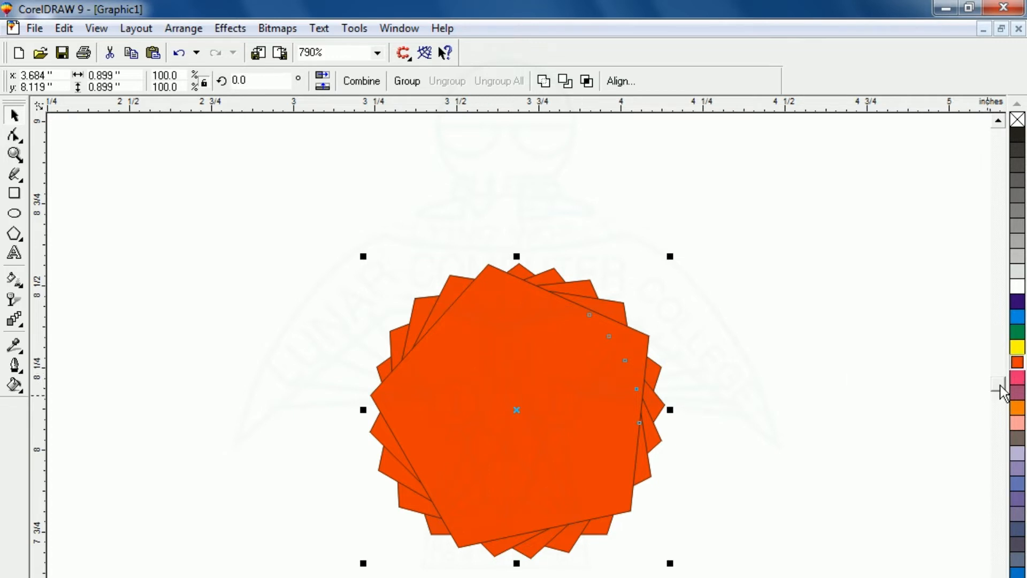
{"action": "right_click", "coordinate": [1017, 121]}
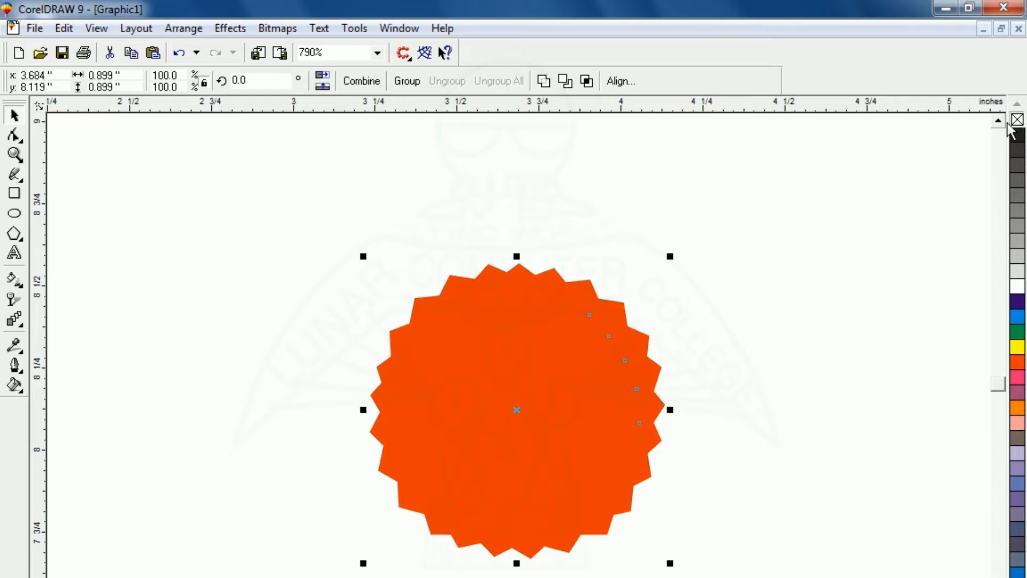
{"action": "key", "text": "ctrl+l"}
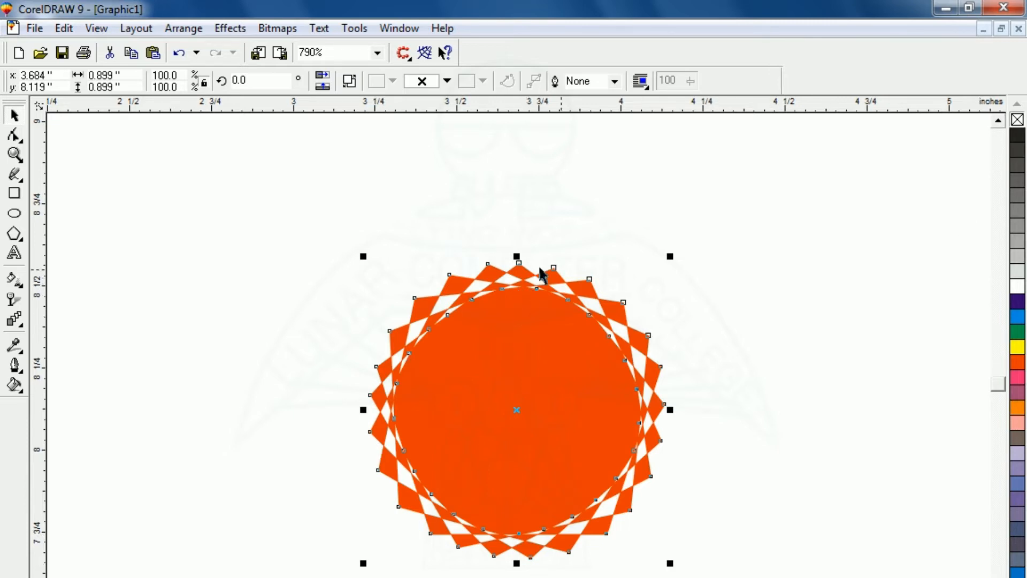
{"action": "left_click", "coordinate": [252, 270]}
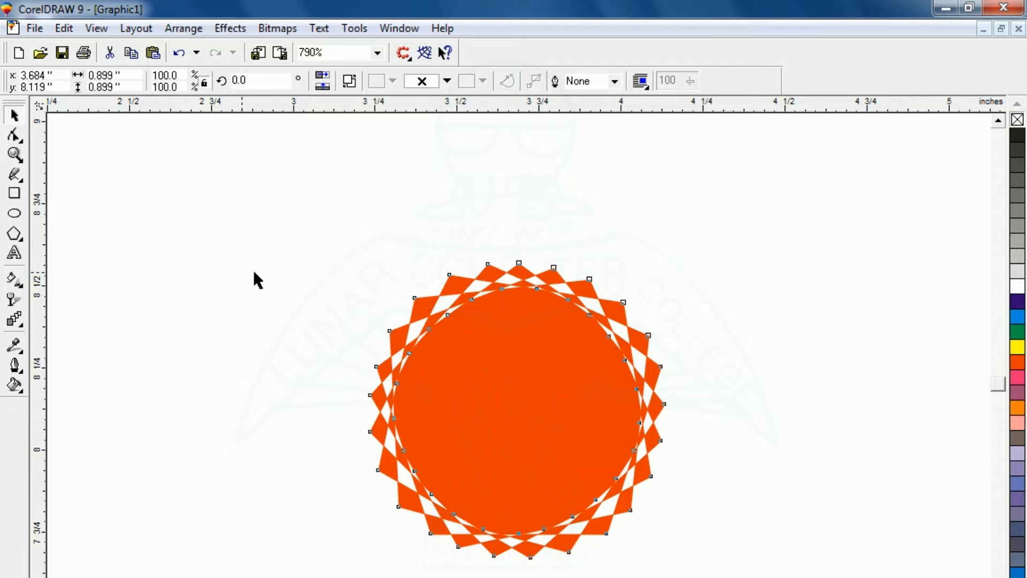
{"action": "left_click", "coordinate": [15, 215]}
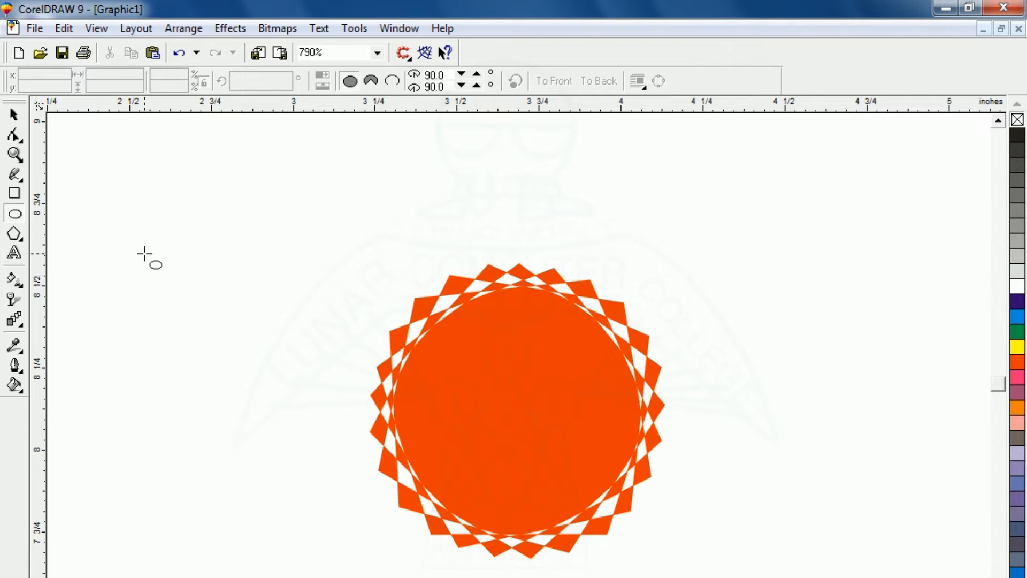
Draw a 0.628" circle left of the orange star and marquee-select both shapes
{"action": "left_click_drag", "start_coordinate": [145, 253], "coordinate": [320, 458]}
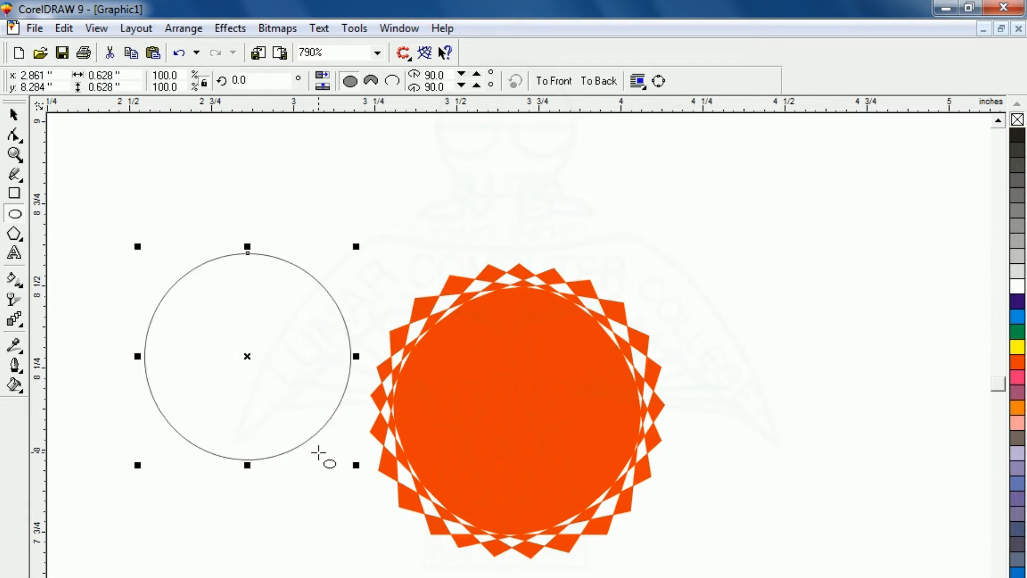
{"action": "left_click", "coordinate": [15, 119]}
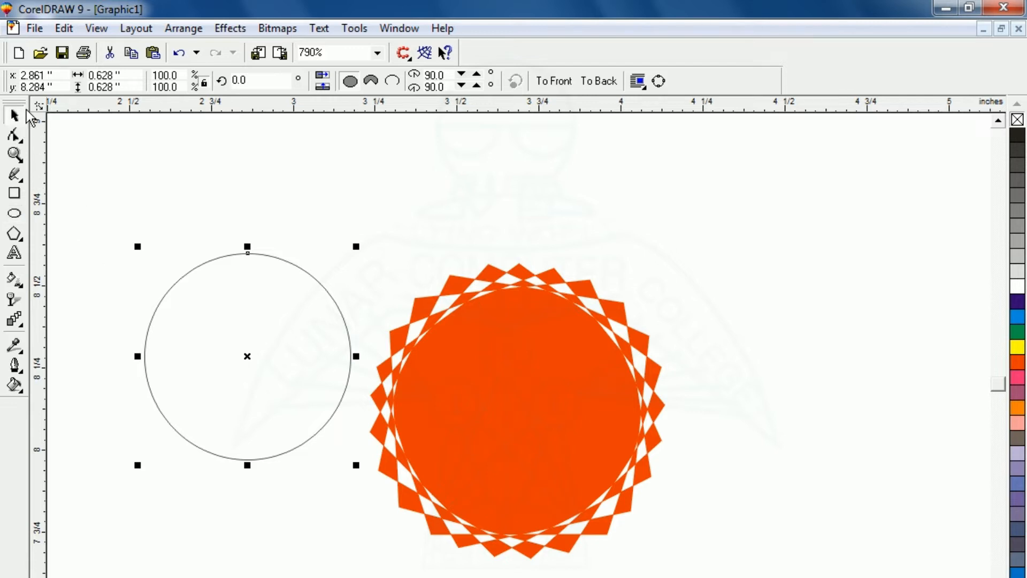
{"action": "left_click_drag", "start_coordinate": [68, 135], "coordinate": [741, 577]}
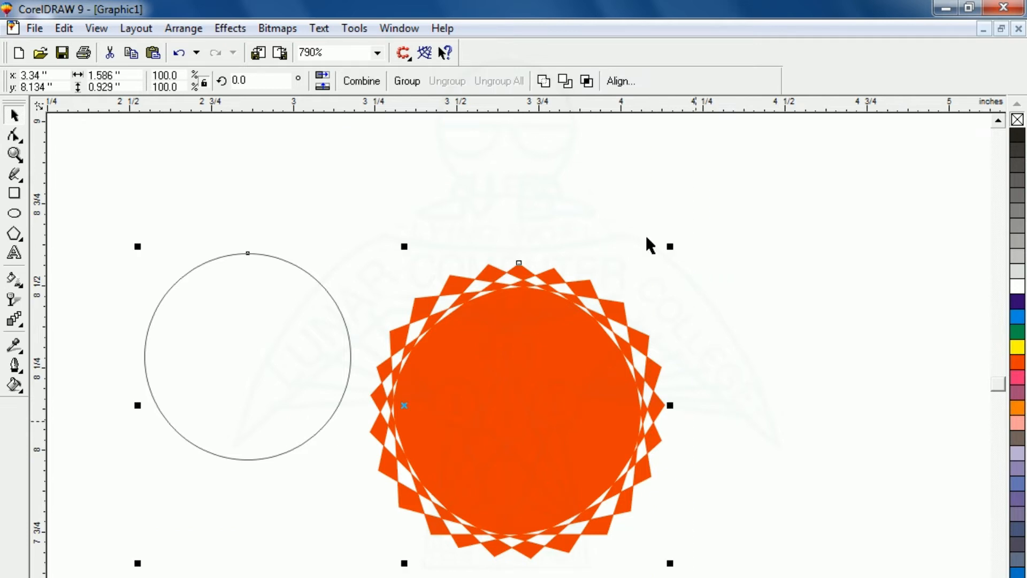
Align the circle and star on their centres horizontally and vertically
{"action": "left_click", "coordinate": [621, 81]}
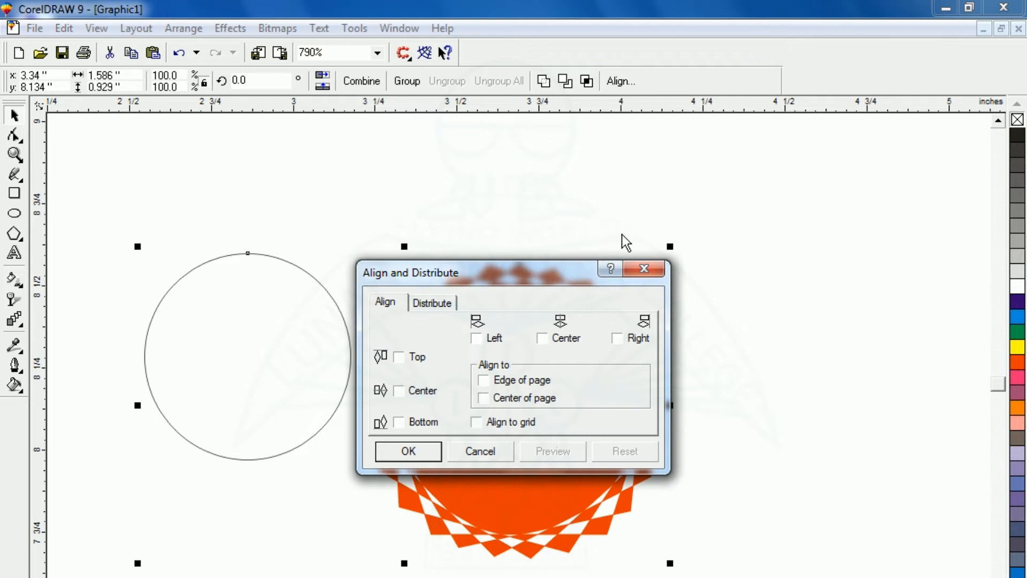
{"action": "left_click", "coordinate": [542, 338]}
{"action": "left_click", "coordinate": [482, 451]}
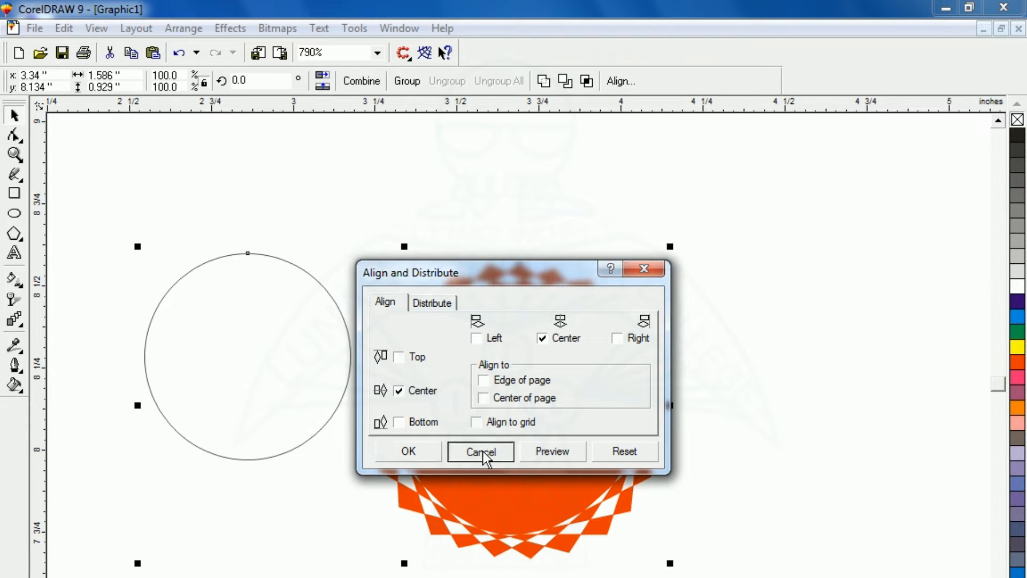
{"action": "key", "text": "e"}
{"action": "key", "text": "c"}
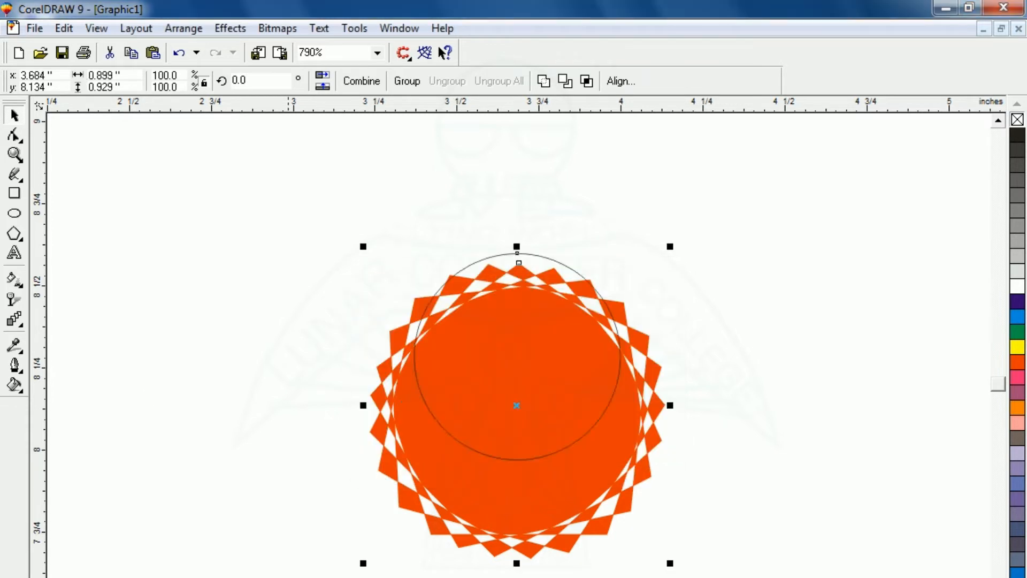
Select only the inner circle
{"action": "left_click", "coordinate": [184, 359]}
{"action": "left_click", "coordinate": [479, 334]}
{"action": "left_click", "coordinate": [336, 348]}
{"action": "left_click", "coordinate": [436, 351]}
{"action": "left_click", "coordinate": [482, 398]}
{"action": "left_click", "coordinate": [761, 298]}
{"action": "left_click", "coordinate": [516, 387]}
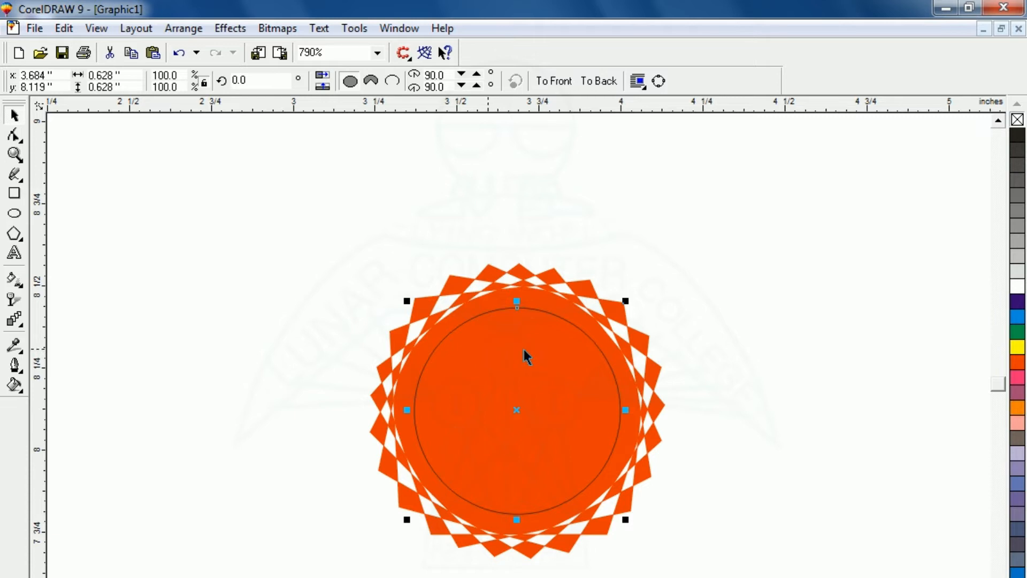
Fill the inner circle white and thicken its dark-purple outline in Outline Pen
{"action": "left_click", "coordinate": [1017, 288]}
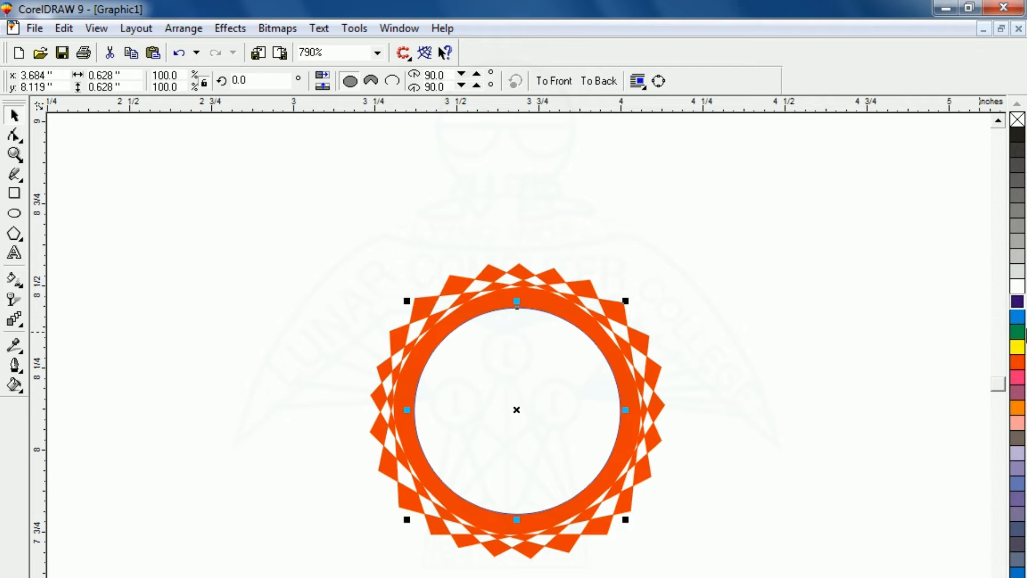
{"action": "key", "text": "F12"}
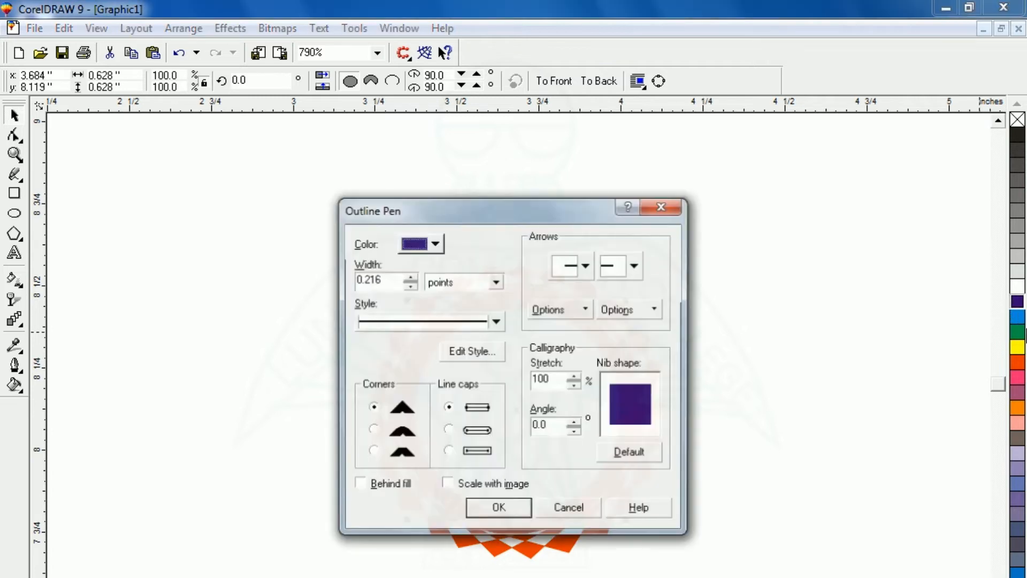
{"action": "left_click", "coordinate": [408, 277]}
{"action": "left_click", "coordinate": [408, 277]}
{"action": "left_click", "coordinate": [408, 277]}
{"action": "left_click", "coordinate": [408, 277]}
{"action": "left_click", "coordinate": [408, 277]}
{"action": "left_click", "coordinate": [408, 277]}
{"action": "left_click", "coordinate": [505, 514]}
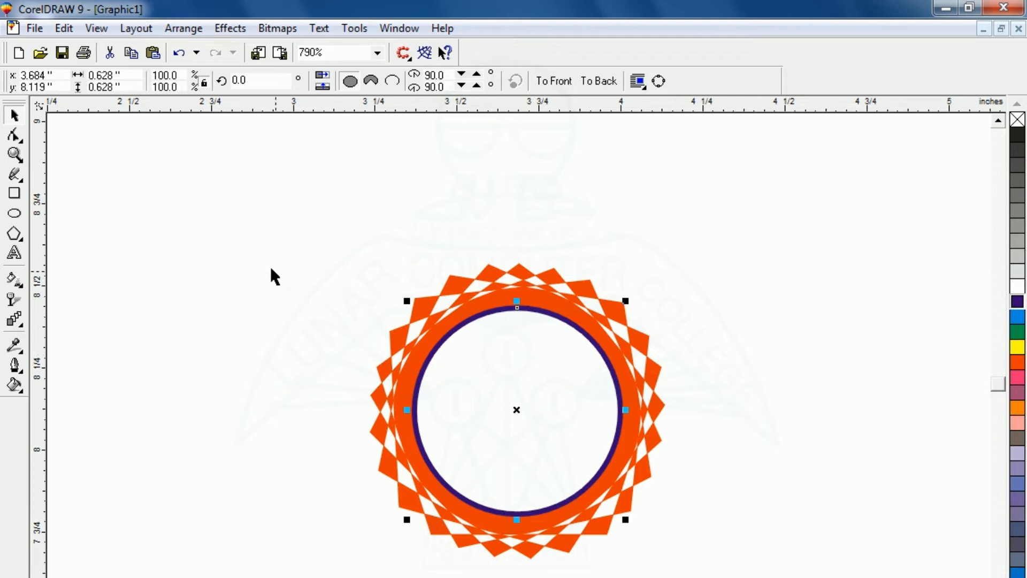
{"action": "left_click", "coordinate": [250, 263]}
Squash the star and circle vertically into a flat oval about 0.883" by 0.323"
{"action": "left_click_drag", "start_coordinate": [237, 196], "coordinate": [729, 575]}
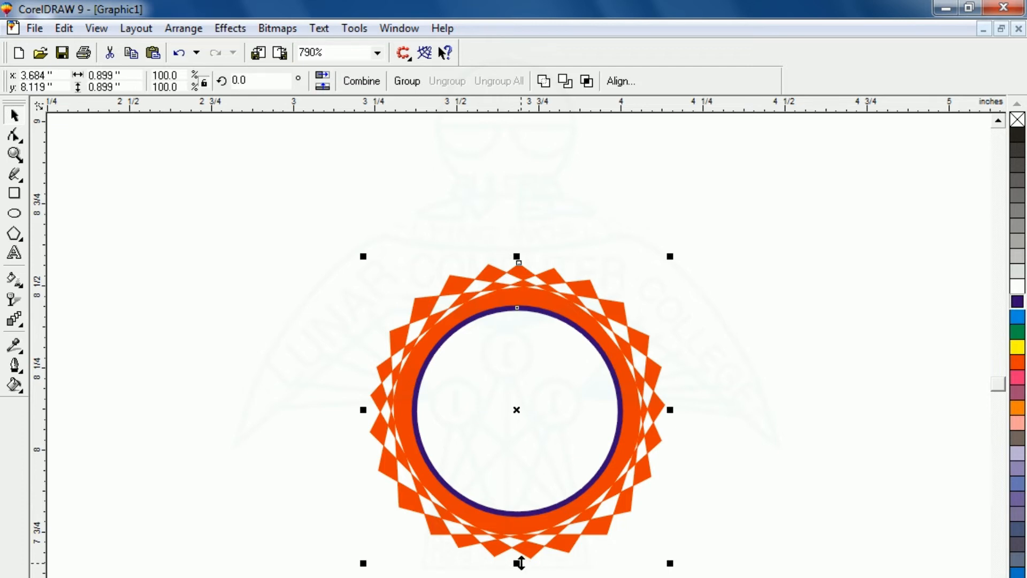
{"action": "left_click_drag", "start_coordinate": [518, 563], "coordinate": [542, 459]}
{"action": "left_click", "coordinate": [523, 540]}
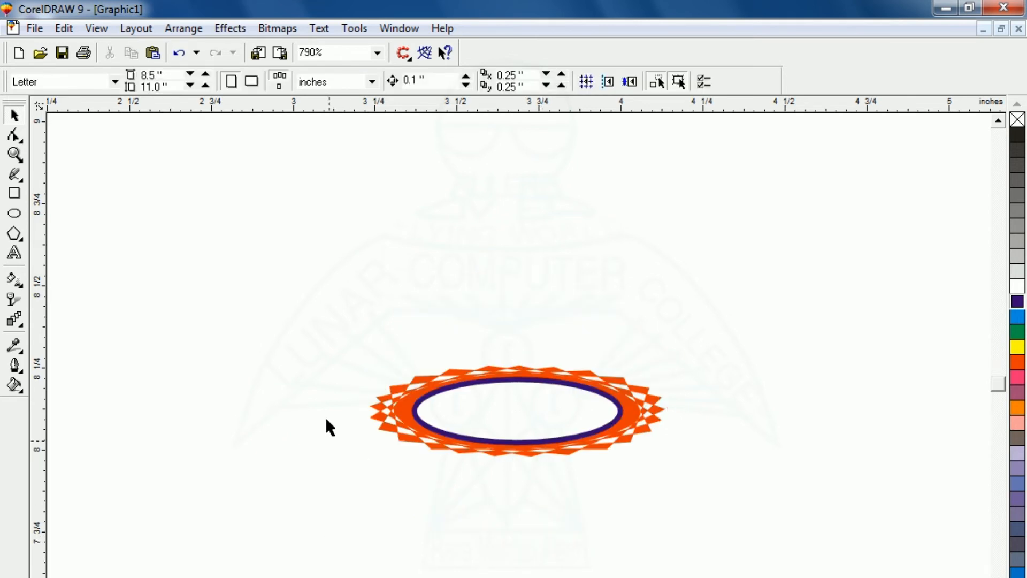
{"action": "left_click_drag", "start_coordinate": [321, 369], "coordinate": [540, 470]}
{"action": "left_click_drag", "start_coordinate": [261, 264], "coordinate": [748, 570]}
{"action": "left_click_drag", "start_coordinate": [777, 574], "coordinate": [778, 574]}
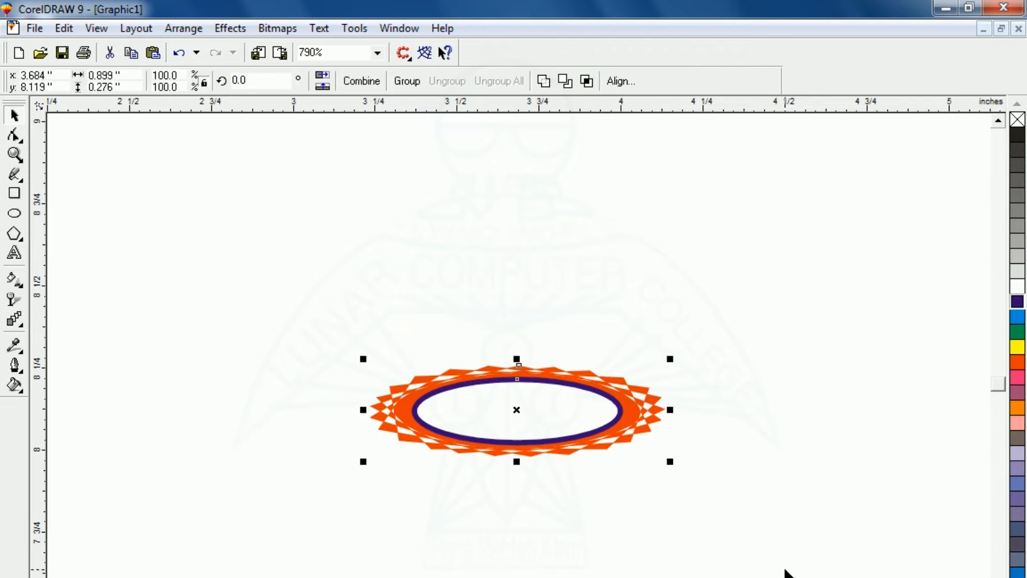
Group the badge parts and tilt the group about 10.6 degrees
{"action": "key", "text": "ctrl+g"}
{"action": "left_click", "coordinate": [589, 519]}
{"action": "left_click", "coordinate": [471, 394]}
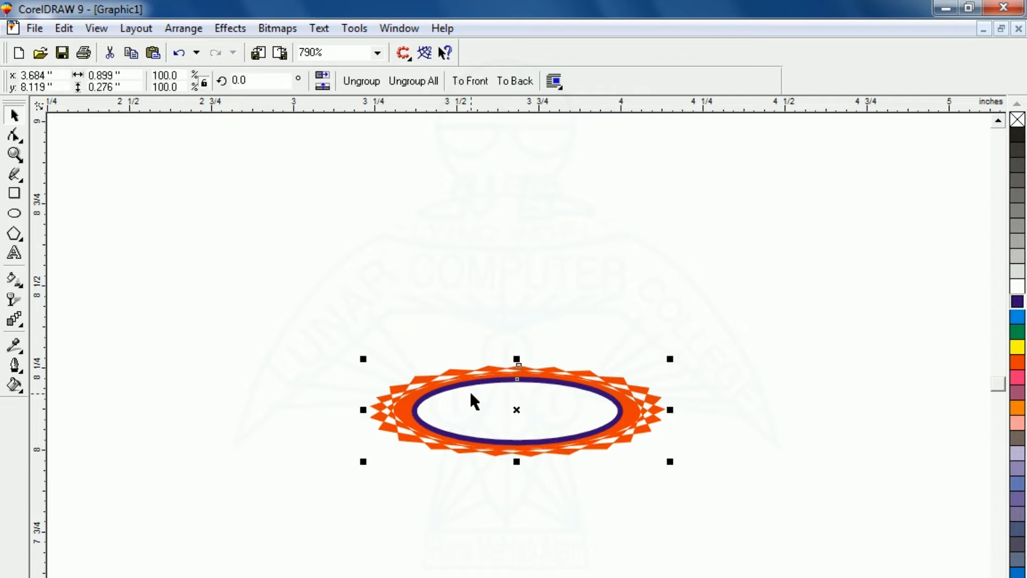
{"action": "left_click", "coordinate": [517, 408]}
{"action": "left_click_drag", "start_coordinate": [673, 467], "coordinate": [673, 416]}
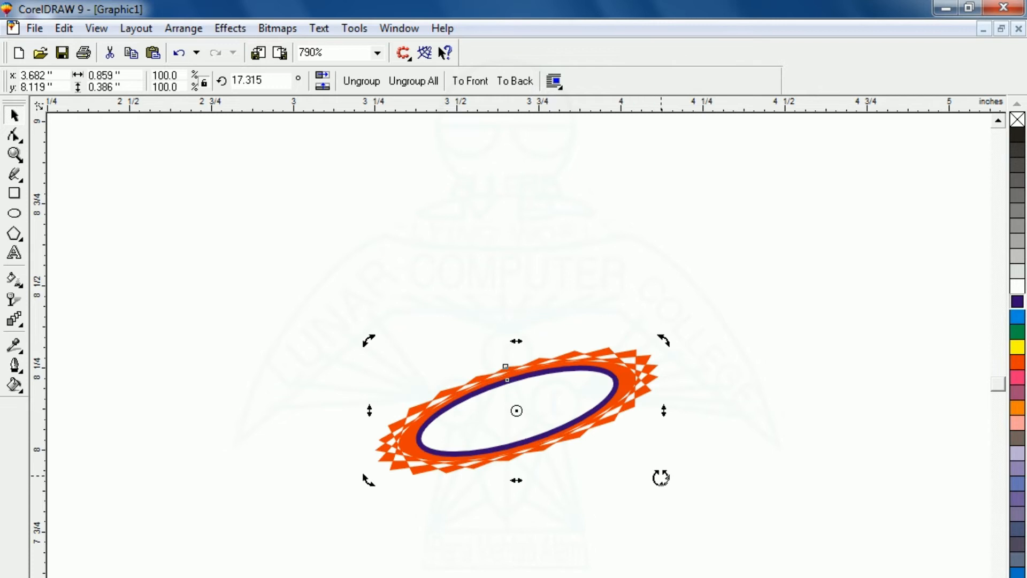
{"action": "mouse_move", "coordinate": [663, 480]}
{"action": "left_mouse_down"}
{"action": "mouse_move", "coordinate": [662, 506]}
{"action": "mouse_move", "coordinate": [666, 477]}
{"action": "left_mouse_up"}
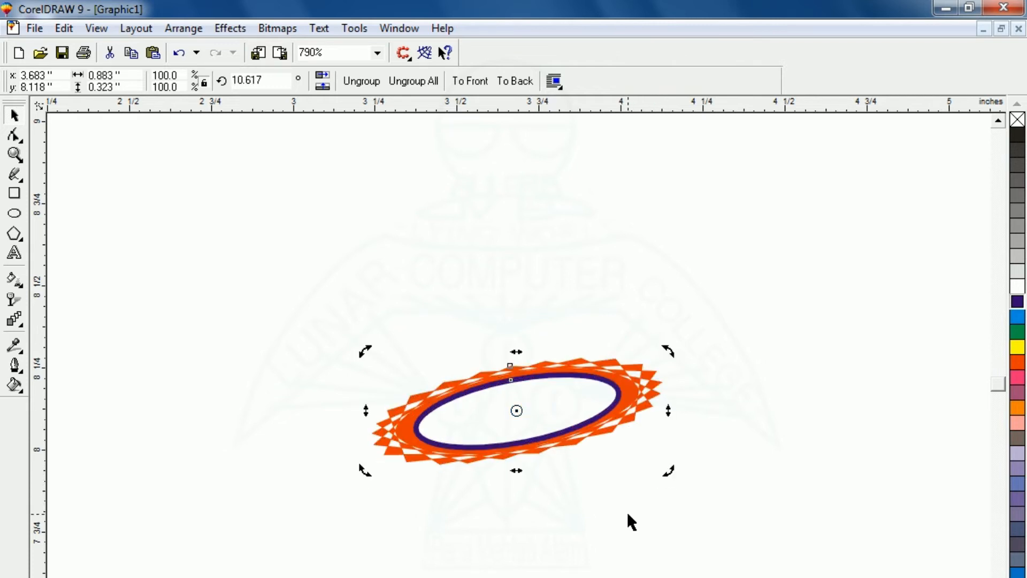
Move the badge below the WEP badge and add mirrored copies to make a row of four
{"action": "key", "text": "F3"}
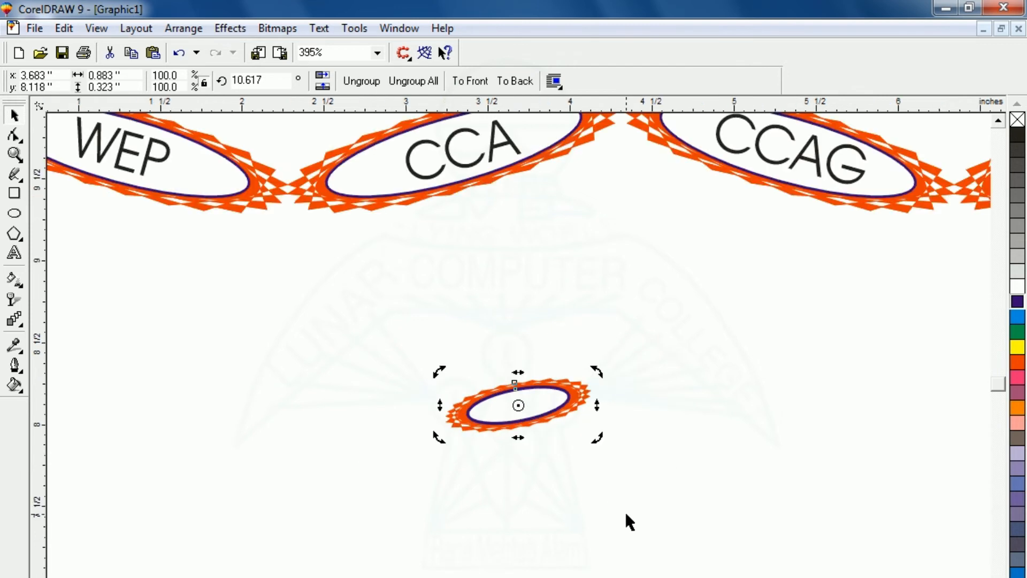
{"action": "left_click", "coordinate": [369, 458]}
{"action": "left_click_drag", "start_coordinate": [501, 423], "coordinate": [216, 453]}
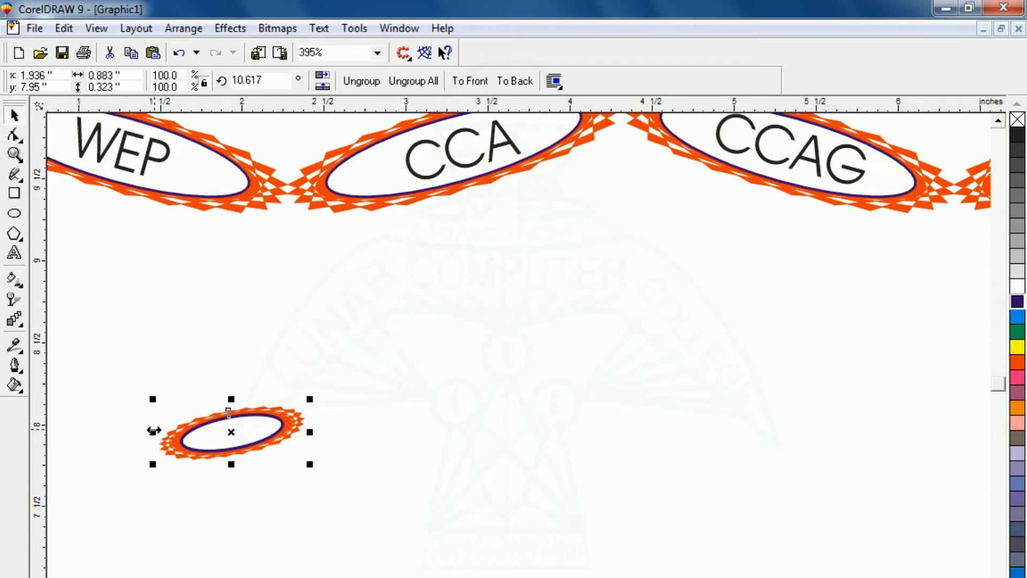
{"action": "left_click_drag", "start_coordinate": [154, 430], "coordinate": [333, 507]}
{"action": "key", "text": "ctrl+r"}
{"action": "key", "text": "ctrl+r"}
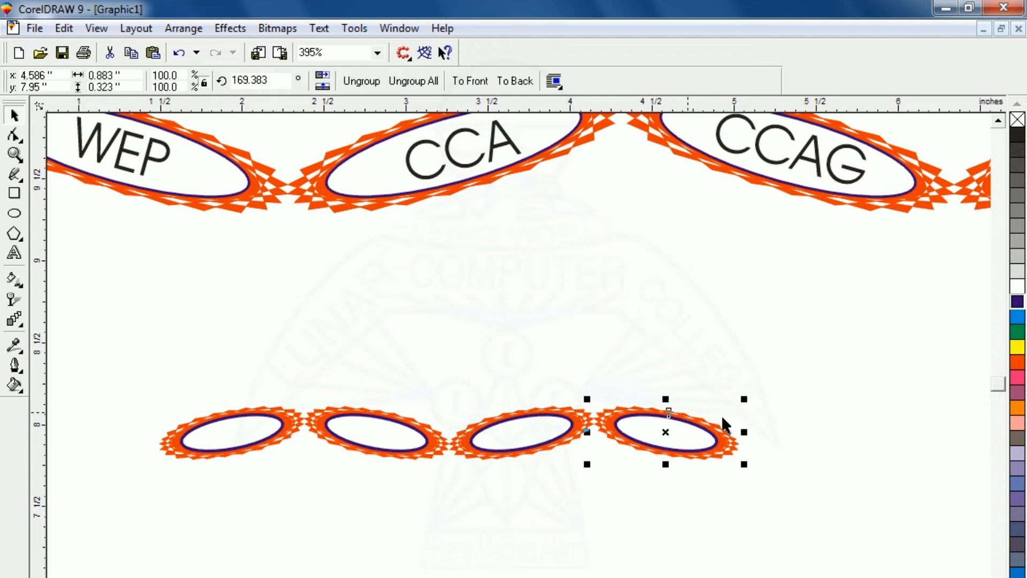
{"action": "key", "text": "F3"}
Select all four badges and enlarge the row to about 6.151" wide
{"action": "left_click", "coordinate": [448, 544]}
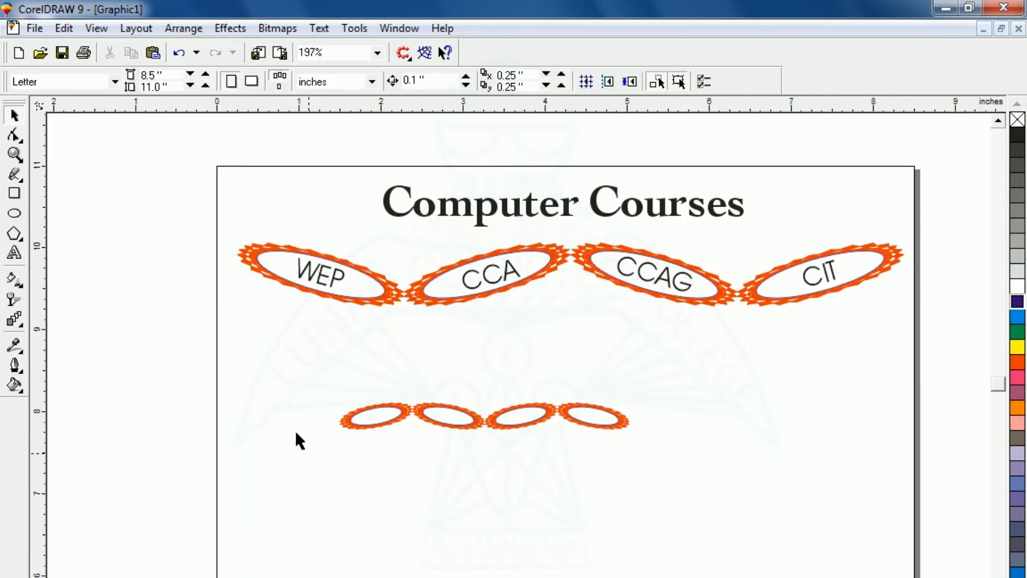
{"action": "left_click_drag", "start_coordinate": [247, 342], "coordinate": [659, 491]}
{"action": "left_click_drag", "start_coordinate": [315, 380], "coordinate": [683, 500]}
{"action": "left_click_drag", "start_coordinate": [633, 435], "coordinate": [848, 544]}
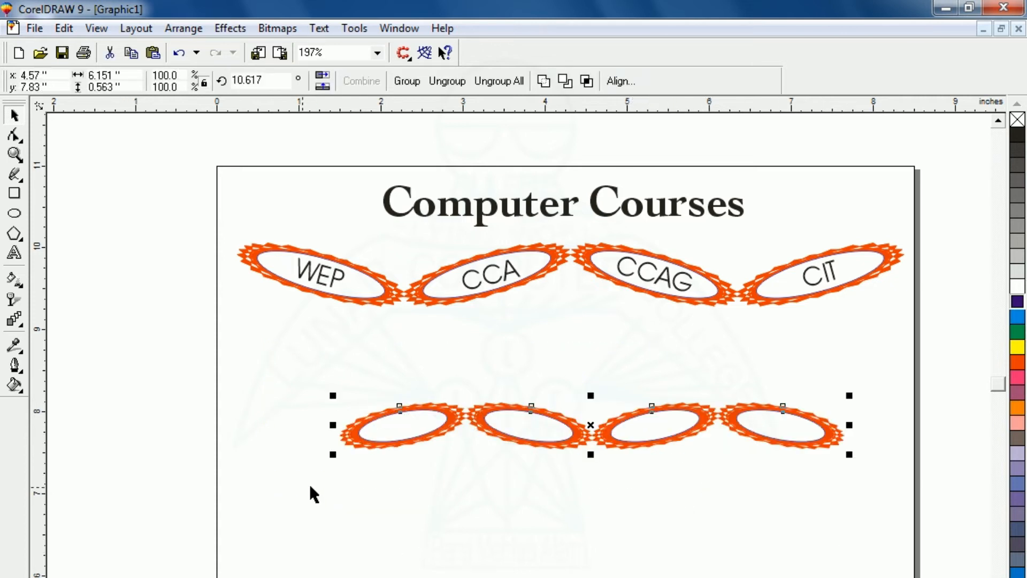